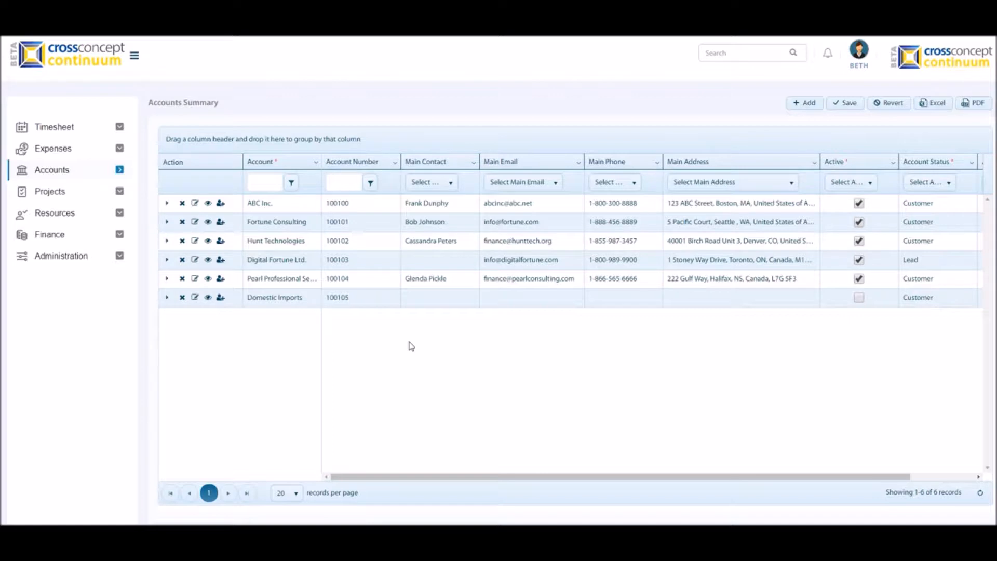
- Start a new account named Panther Inc., fill in its account number, and describe it as "Lead in software development."
{"action": "left_click", "coordinate": [804, 106]}
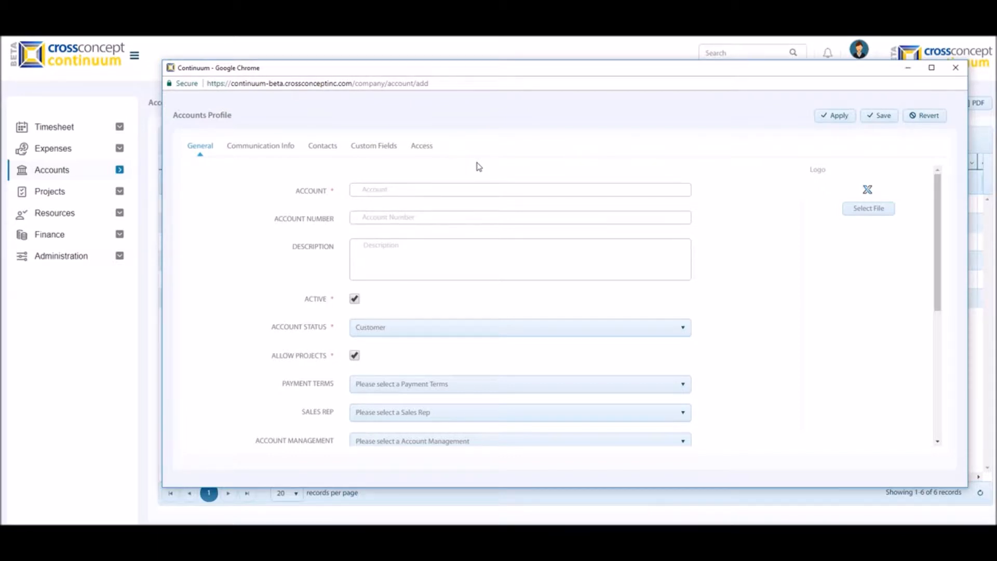
{"action": "left_click", "coordinate": [434, 187]}
{"action": "type", "text": "Panther Inc."}
{"action": "left_click", "coordinate": [407, 218]}
{"action": "type", "text": "123456"}
{"action": "left_click", "coordinate": [393, 255]}
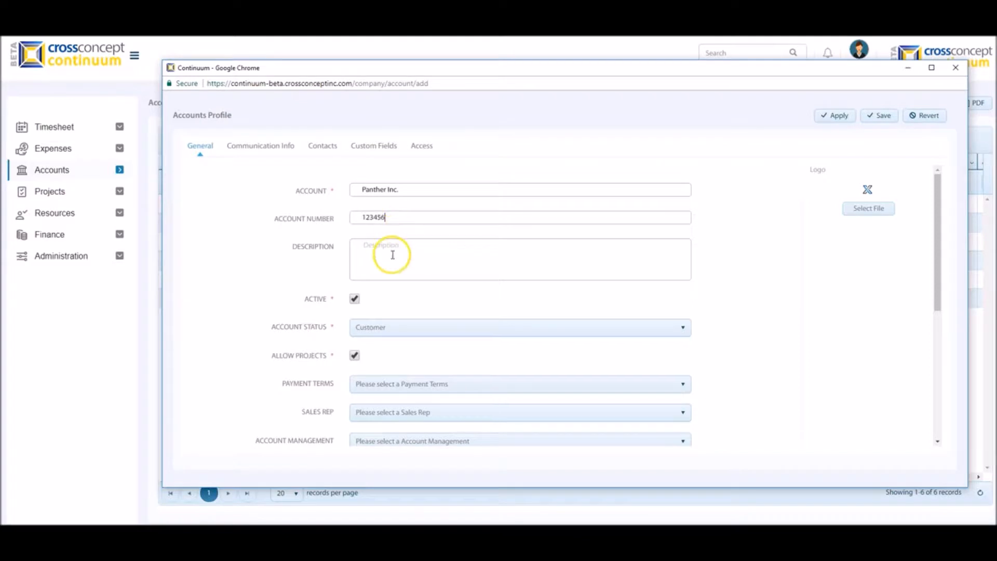
{"action": "type", "text": "Lead in software development."}
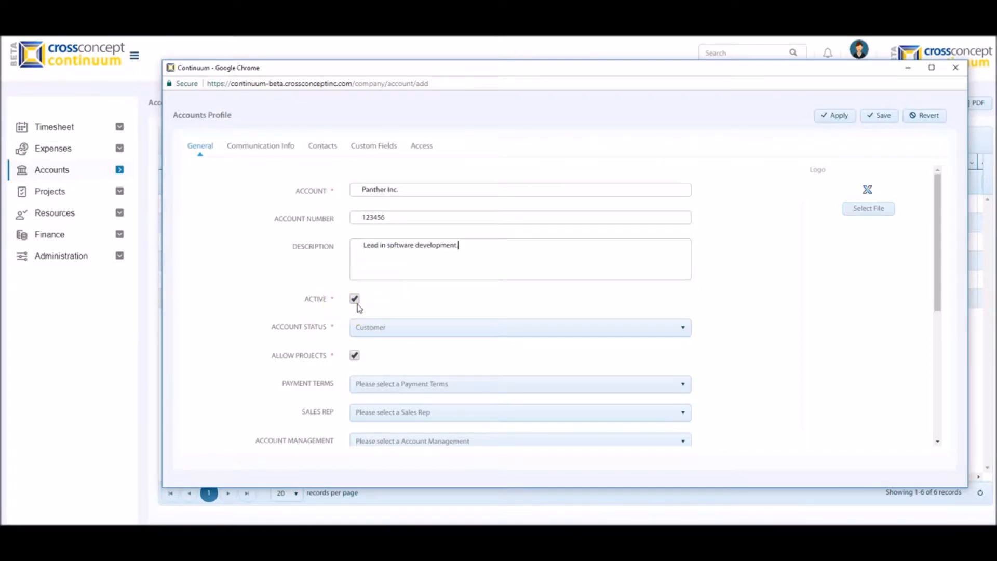
- Examine the account status and payment terms choices available for the new account
{"action": "left_click", "coordinate": [374, 319]}
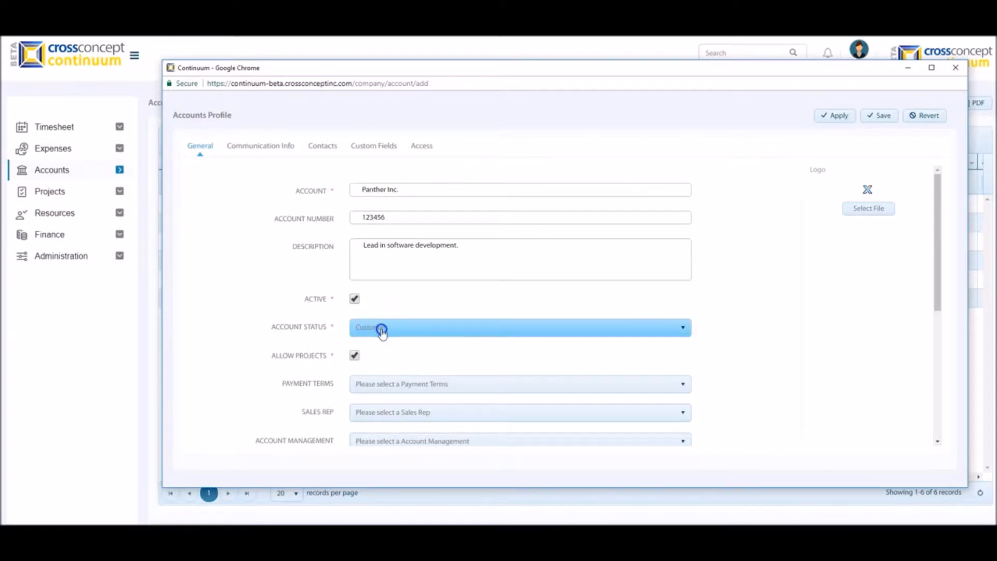
{"action": "left_click", "coordinate": [379, 327]}
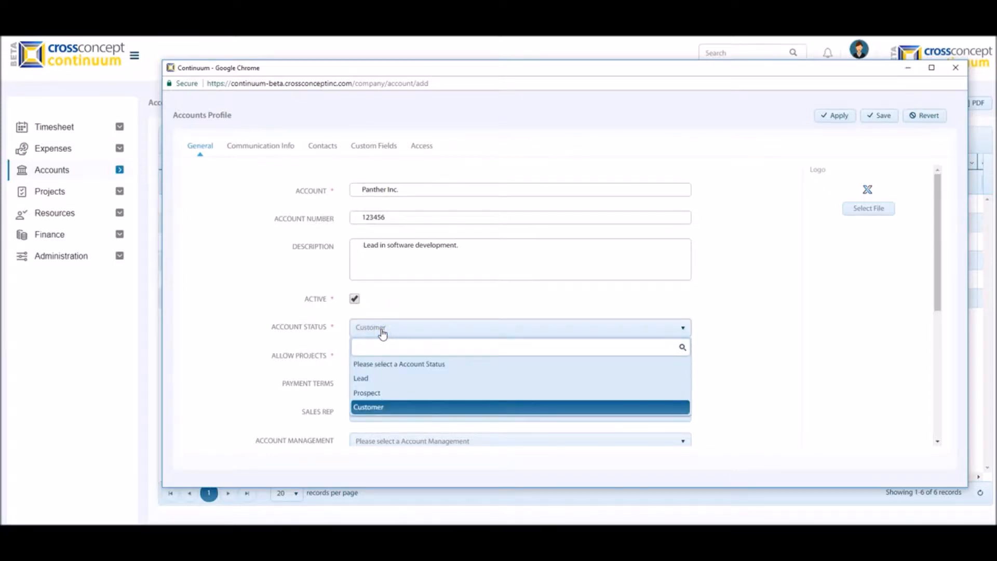
{"action": "left_click", "coordinate": [323, 338]}
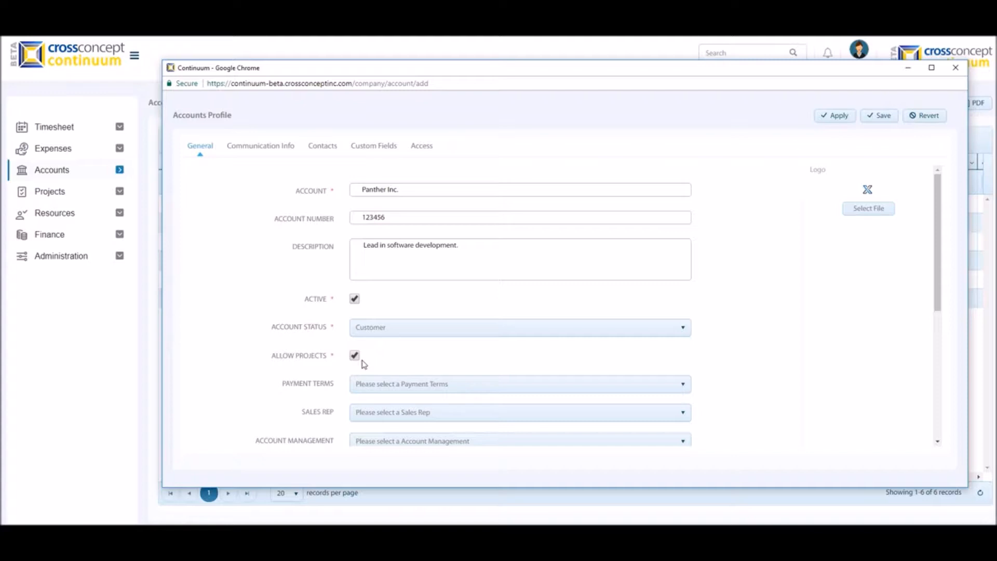
{"action": "left_click", "coordinate": [374, 384]}
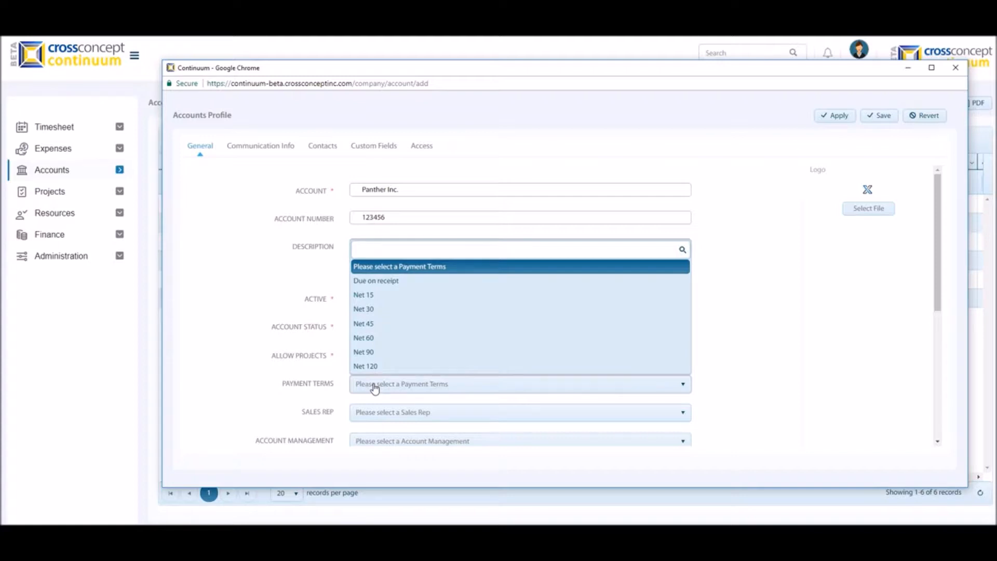
{"action": "left_click", "coordinate": [341, 414]}
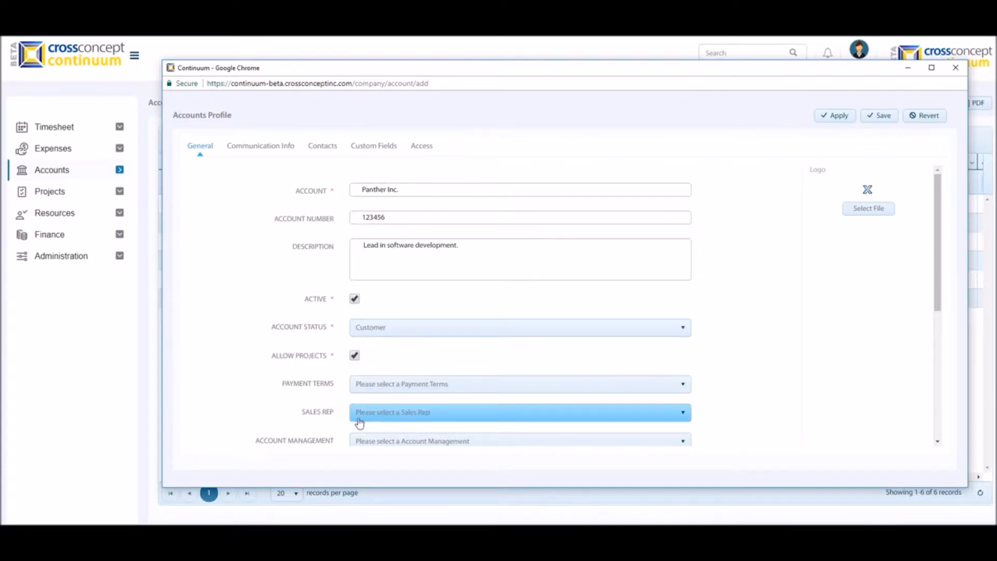
- In the sales data, set the industry type to Technology, the number of employees to 150 and the annual revenue to 5,000,000
{"action": "left_click_drag", "start_coordinate": [936, 264], "coordinate": [932, 389]}
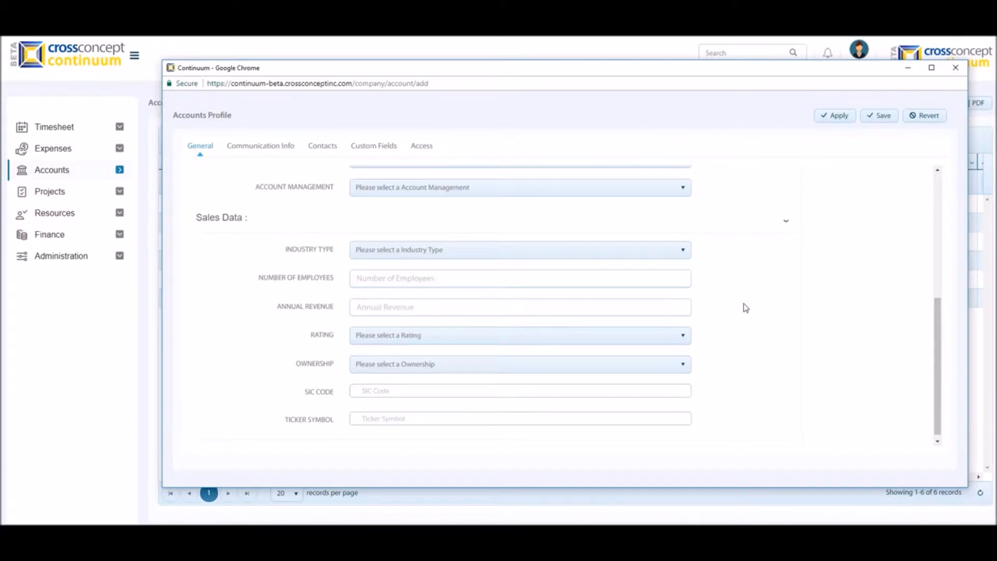
{"action": "left_click", "coordinate": [385, 250]}
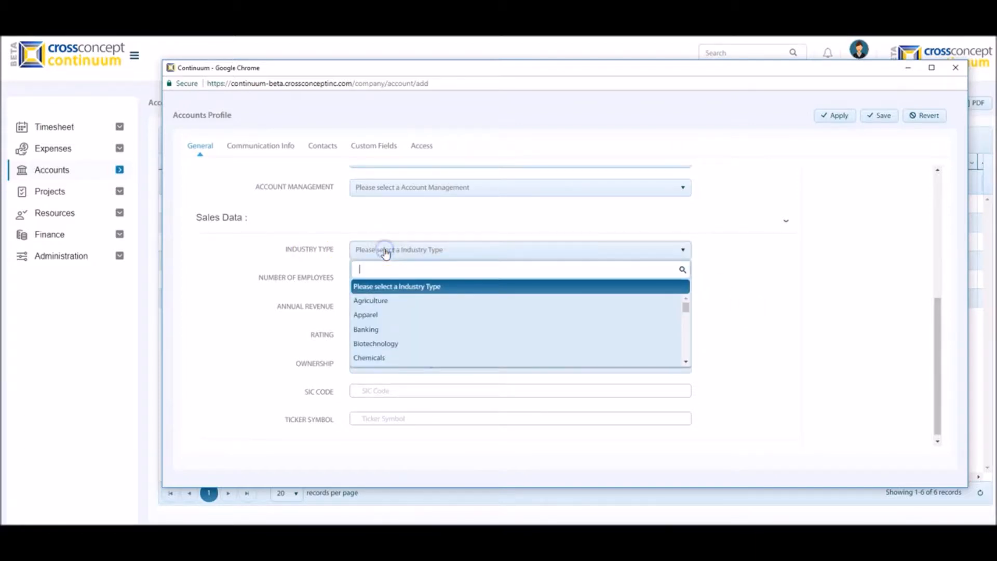
{"action": "left_click", "coordinate": [379, 282]}
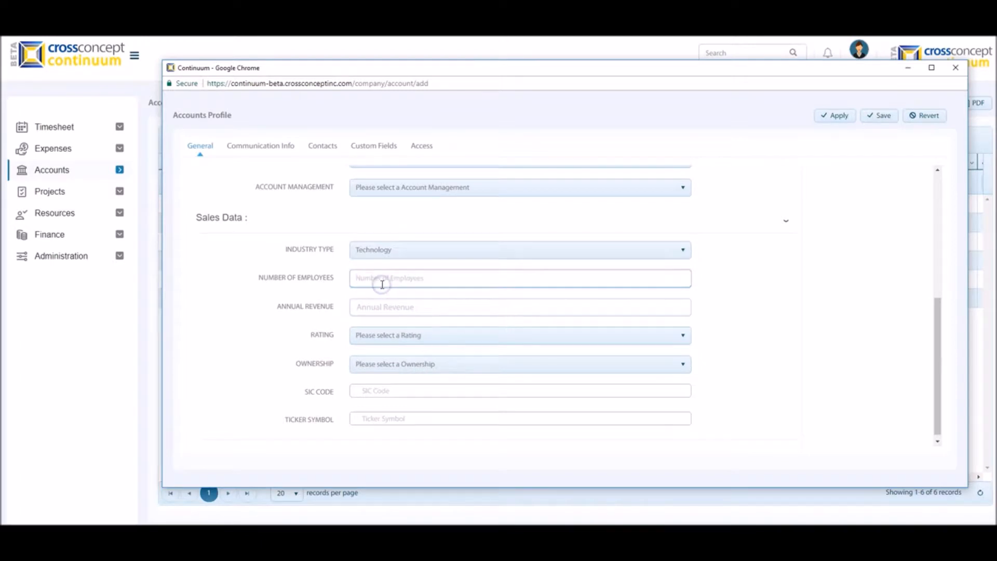
{"action": "type", "text": "150"}
{"action": "left_click", "coordinate": [383, 305]}
{"action": "type", "text": "5000000"}
- Complete the sales data with rating Hot, ownership Private, SIC code ABC123 and ticker symbol MMII
{"action": "left_click", "coordinate": [392, 336]}
{"action": "left_click", "coordinate": [374, 385]}
{"action": "left_click", "coordinate": [383, 363]}
{"action": "left_click", "coordinate": [366, 413]}
{"action": "left_click", "coordinate": [376, 395]}
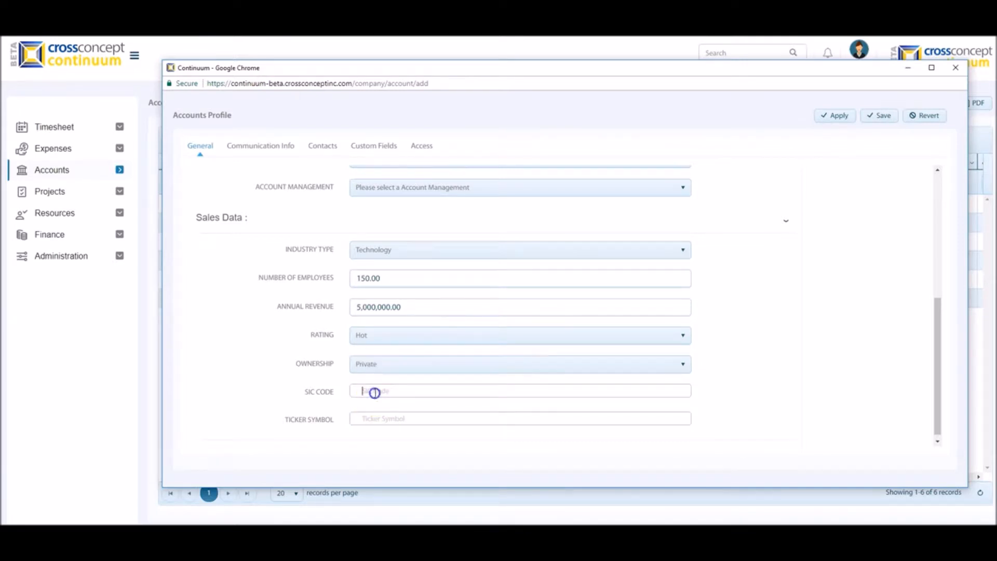
{"action": "type", "text": "ABC123"}
{"action": "left_click", "coordinate": [378, 417]}
{"action": "type", "text": "MMII"}
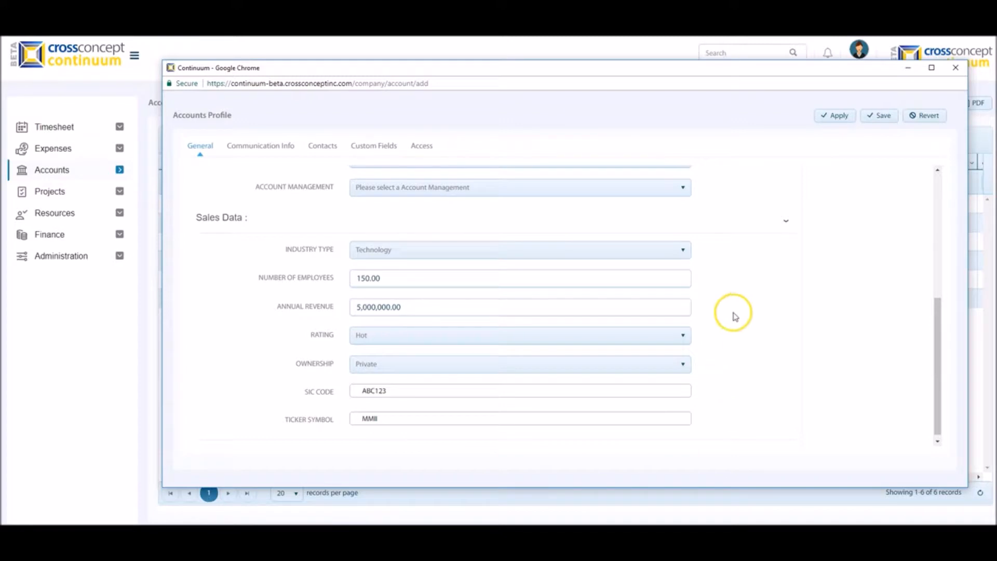
{"action": "left_click", "coordinate": [251, 152]}
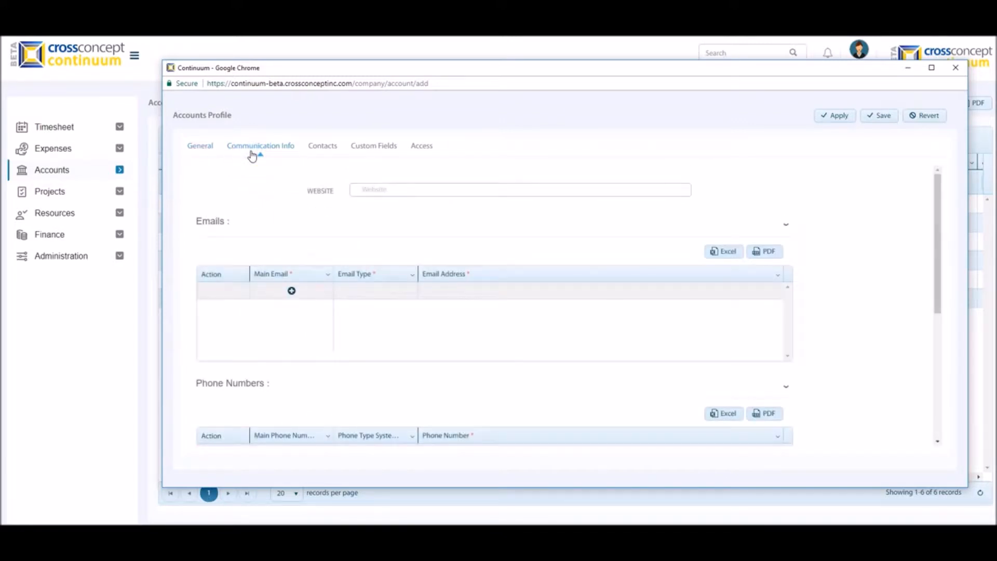
{"action": "left_click", "coordinate": [366, 188]}
{"action": "type", "text": "www.pantherdev.com"}
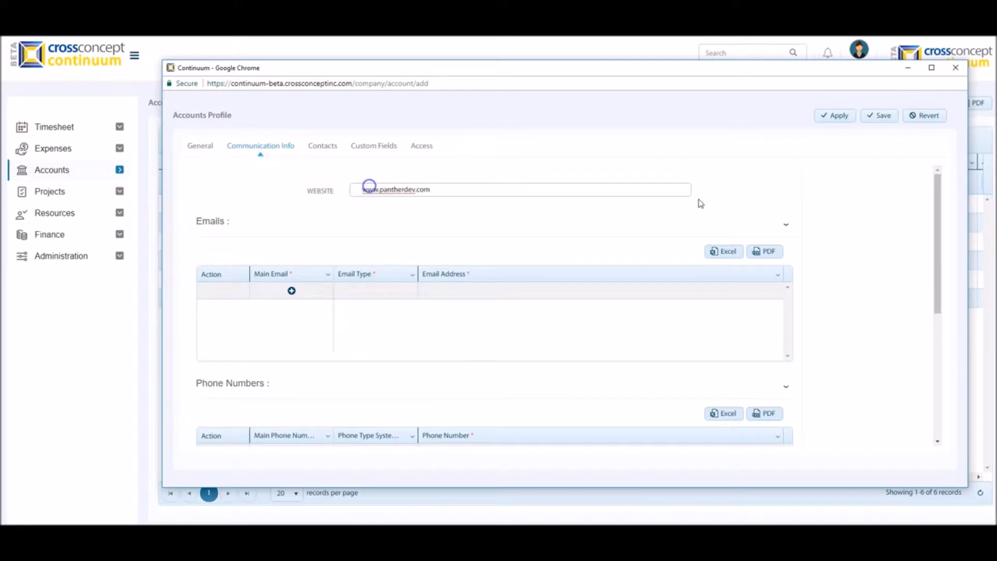
{"action": "left_click", "coordinate": [292, 290]}
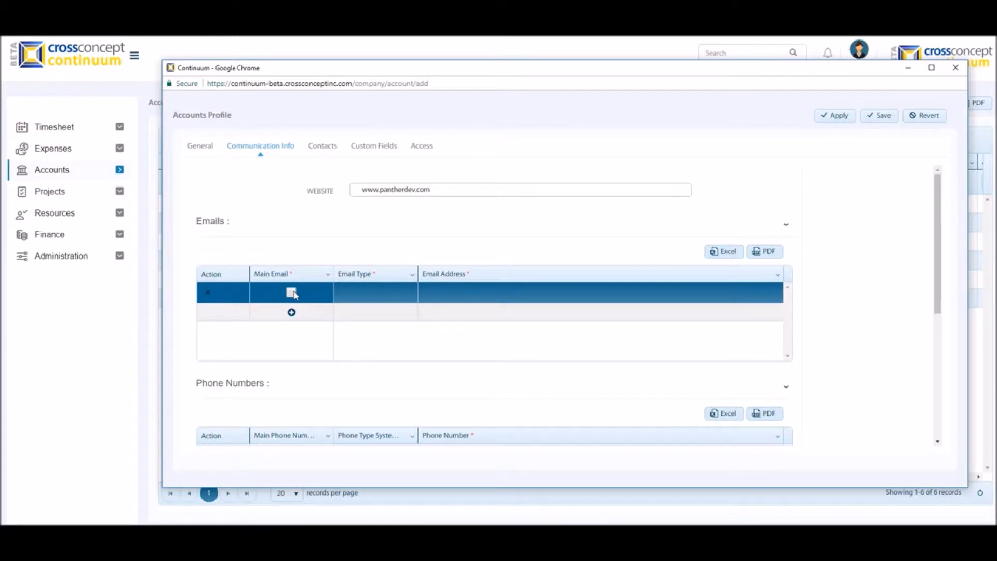
{"action": "left_click", "coordinate": [367, 292]}
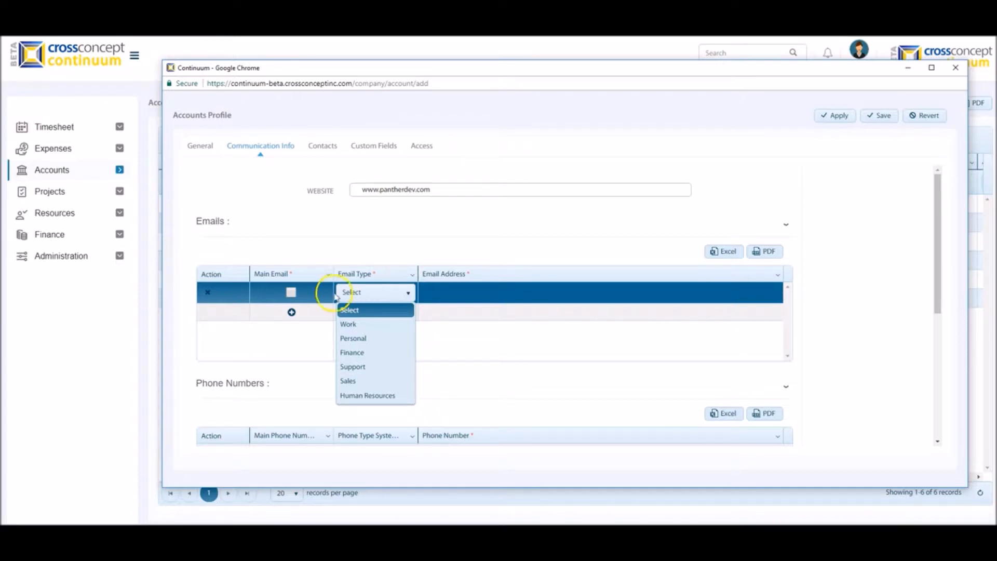
{"action": "left_click", "coordinate": [291, 293]}
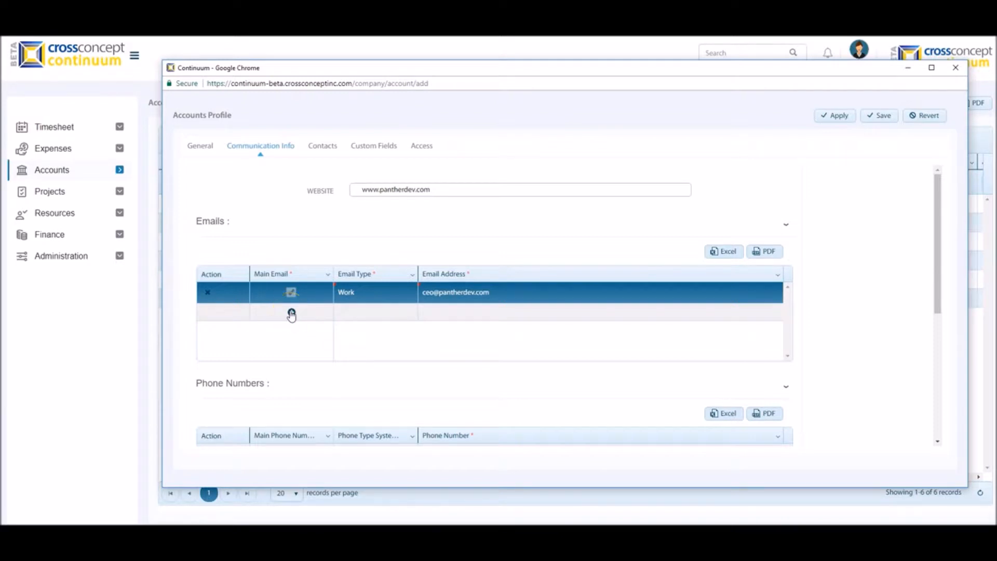
- Add the account's Work phone number and mark it as the main phone number
{"action": "left_click_drag", "start_coordinate": [936, 283], "coordinate": [931, 362]}
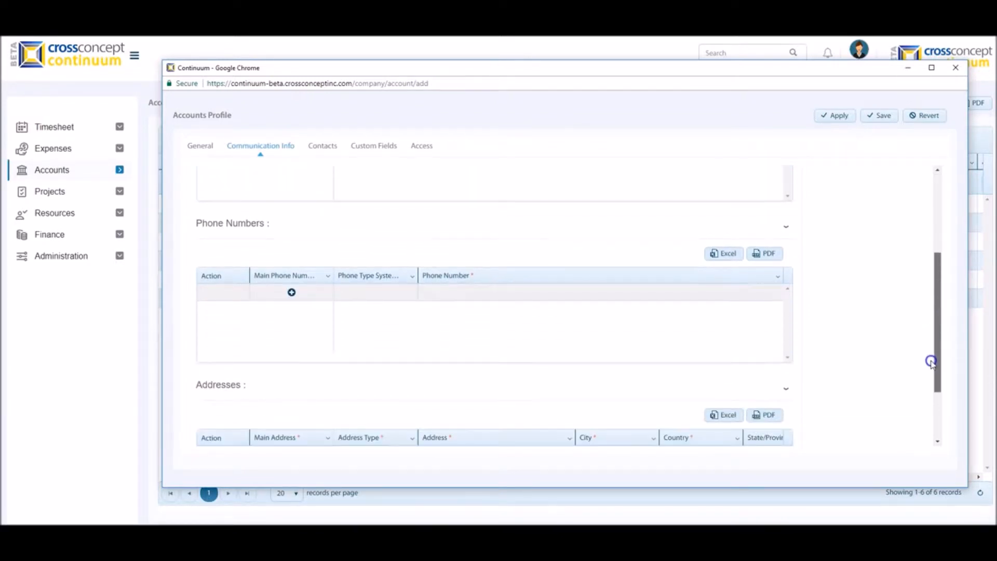
{"action": "left_click", "coordinate": [292, 292]}
{"action": "left_click", "coordinate": [338, 294]}
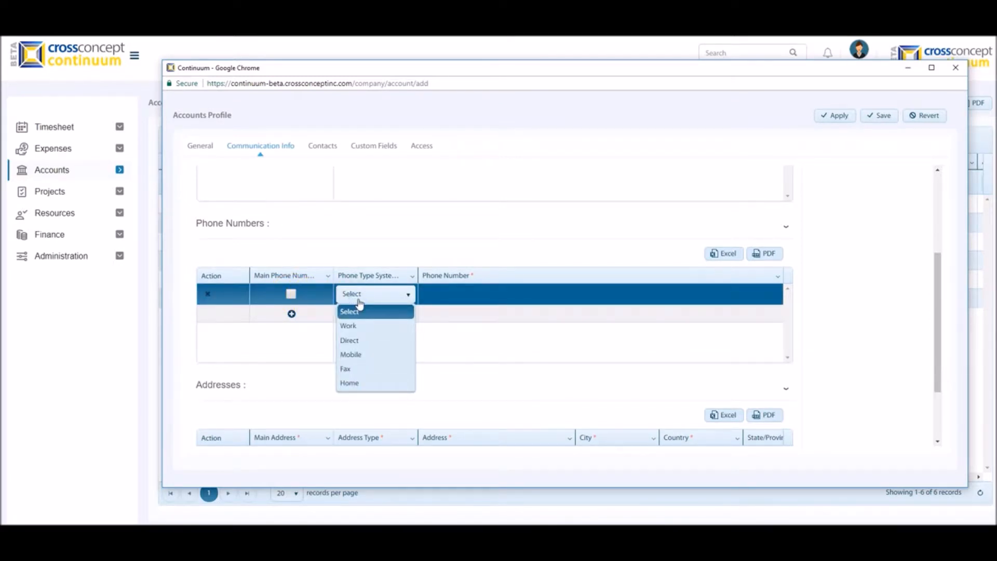
{"action": "left_click", "coordinate": [347, 325]}
{"action": "left_click", "coordinate": [290, 293]}
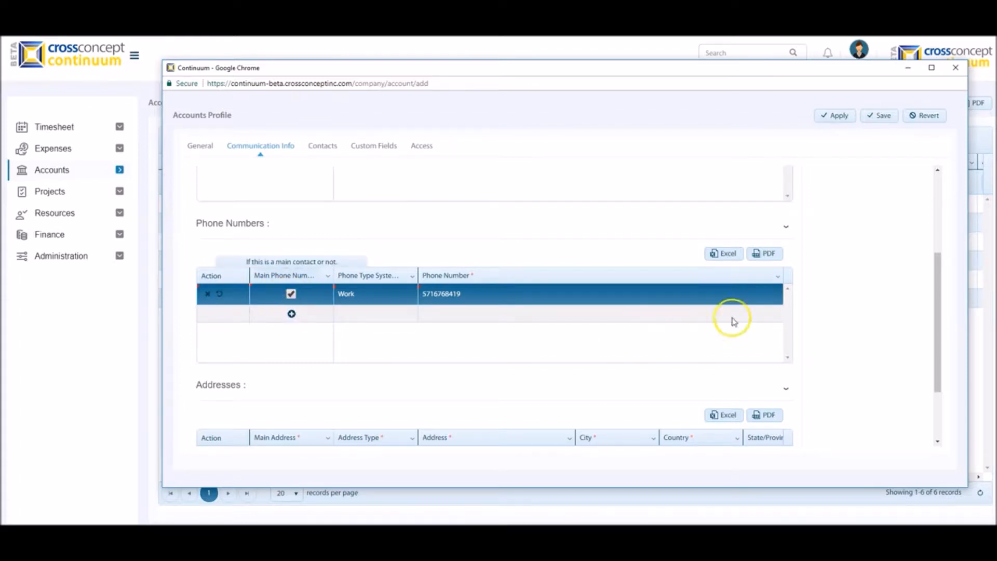
- Add the account's postal address with the type Main and mark it as the main address
{"action": "left_click_drag", "start_coordinate": [937, 298], "coordinate": [927, 356]}
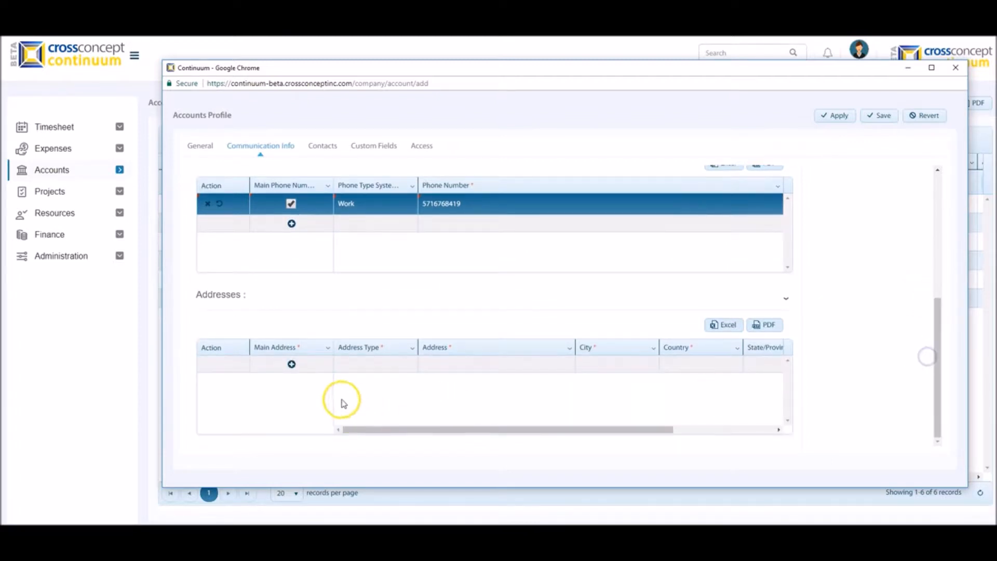
{"action": "left_click", "coordinate": [292, 364]}
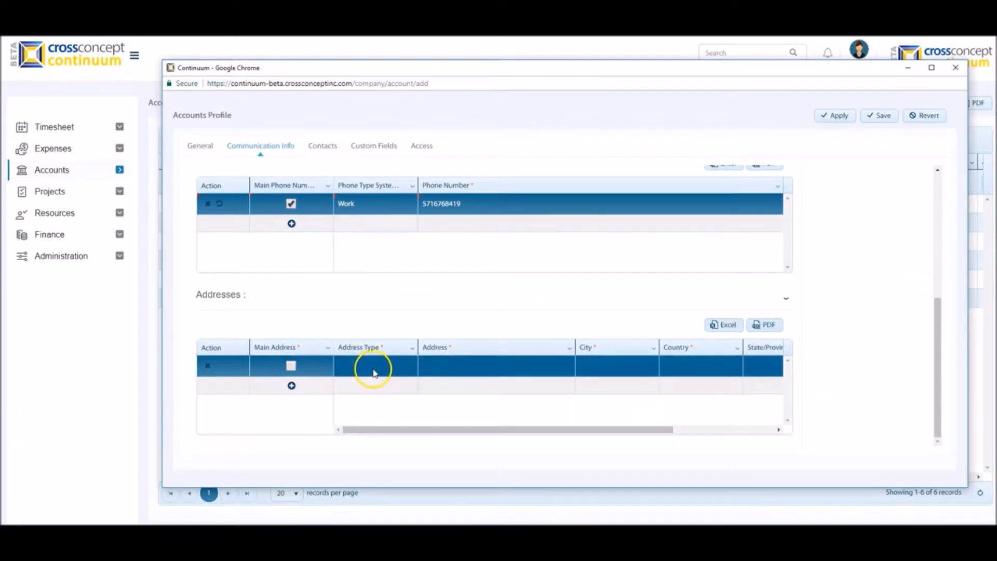
{"action": "left_click", "coordinate": [374, 369]}
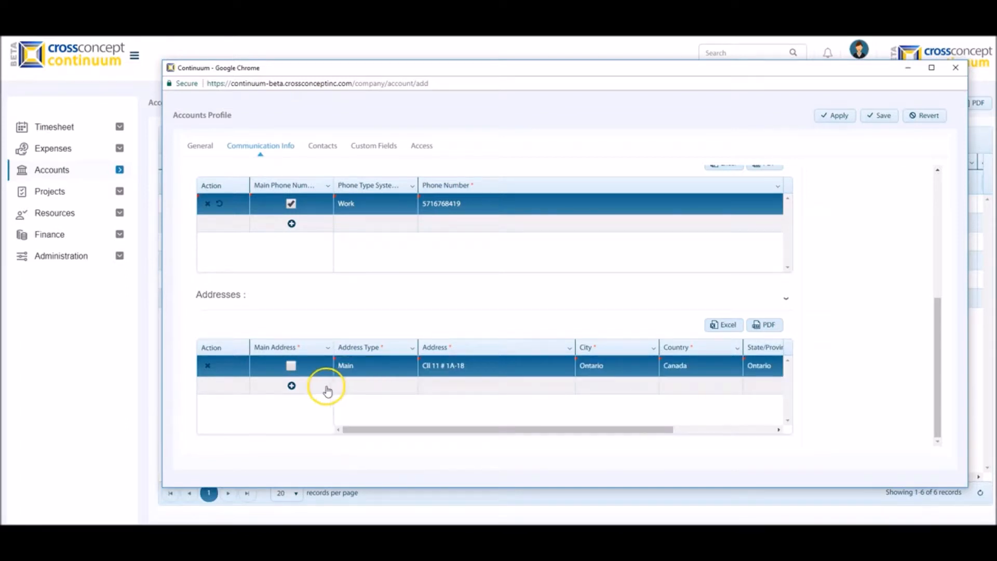
{"action": "left_click", "coordinate": [289, 367]}
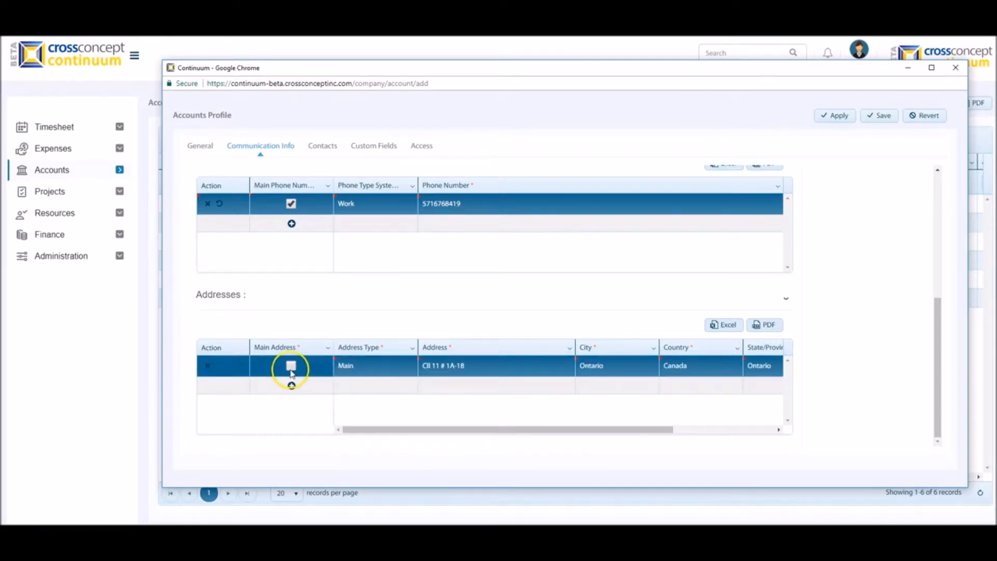
{"action": "left_click", "coordinate": [326, 392]}
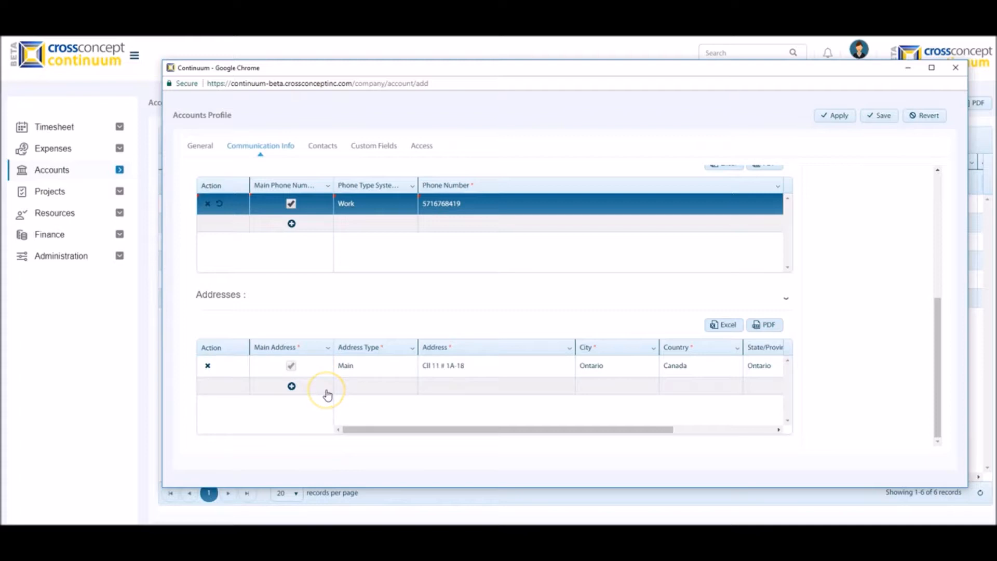
{"action": "left_click", "coordinate": [290, 387]}
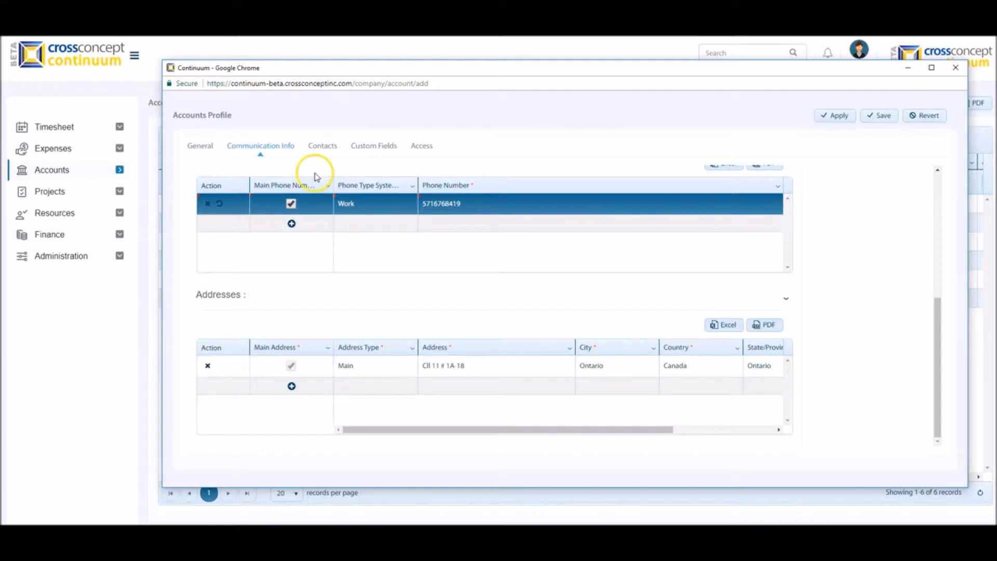
- Review the contacts, custom fields and access settings, and save the new Panther Inc. account
{"action": "left_click", "coordinate": [325, 150]}
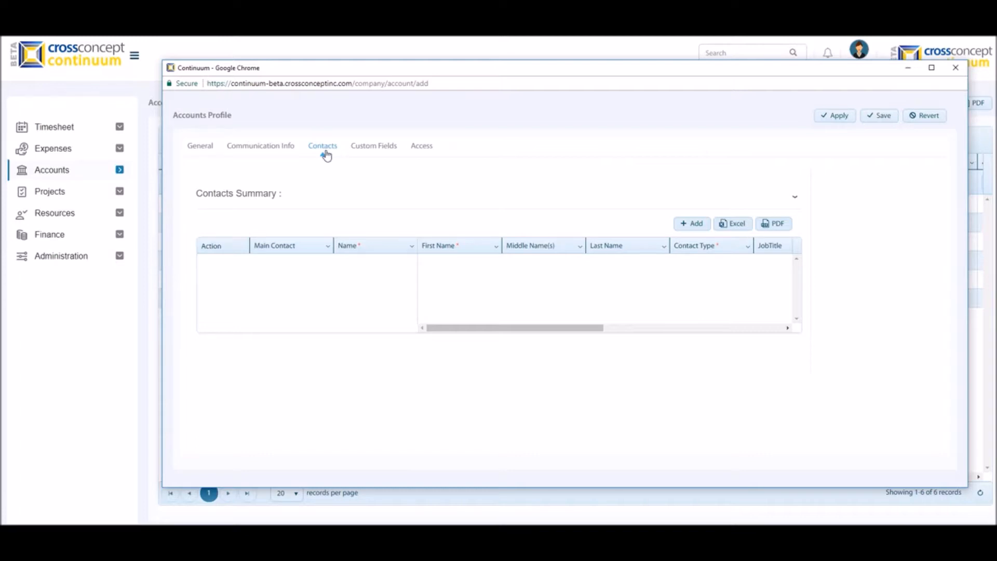
{"action": "left_click", "coordinate": [327, 152]}
{"action": "left_click", "coordinate": [366, 151]}
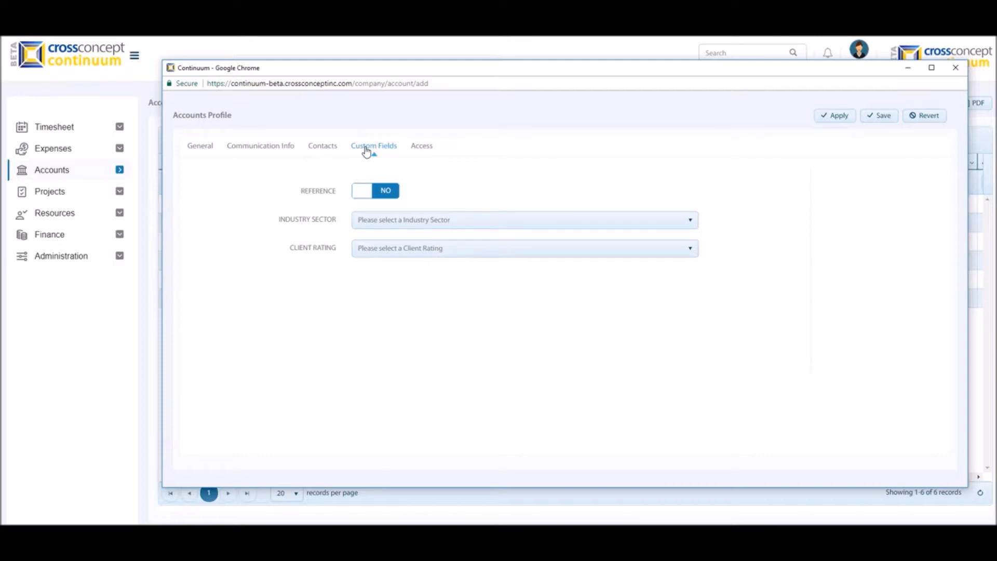
{"action": "left_click", "coordinate": [312, 261]}
{"action": "left_click", "coordinate": [419, 148]}
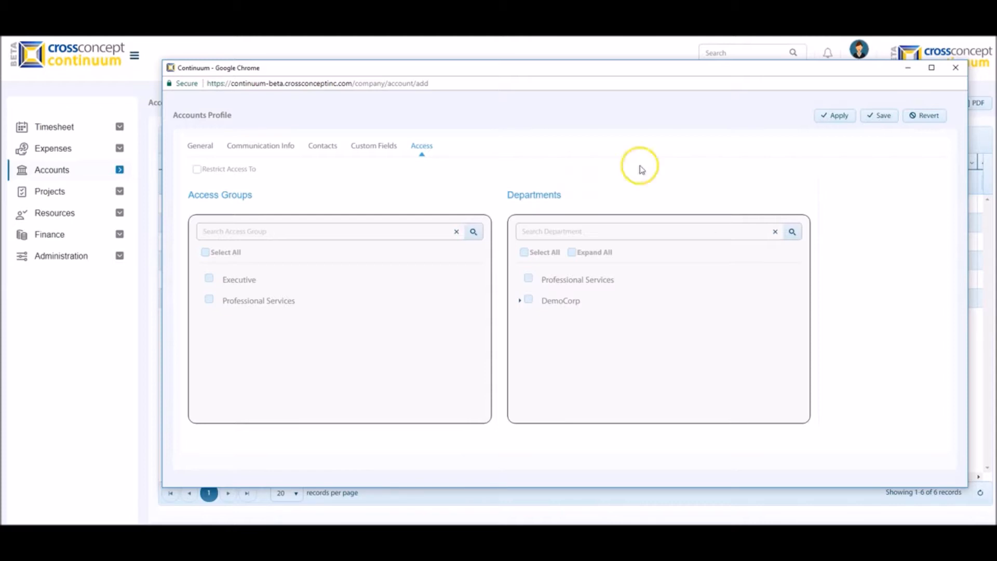
{"action": "left_click", "coordinate": [831, 117]}
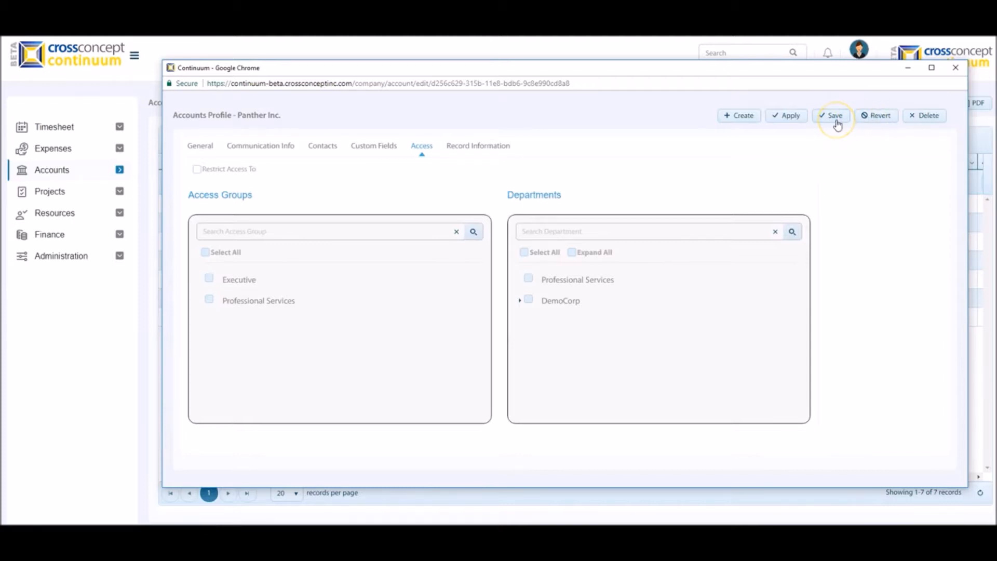
{"action": "left_click", "coordinate": [837, 124]}
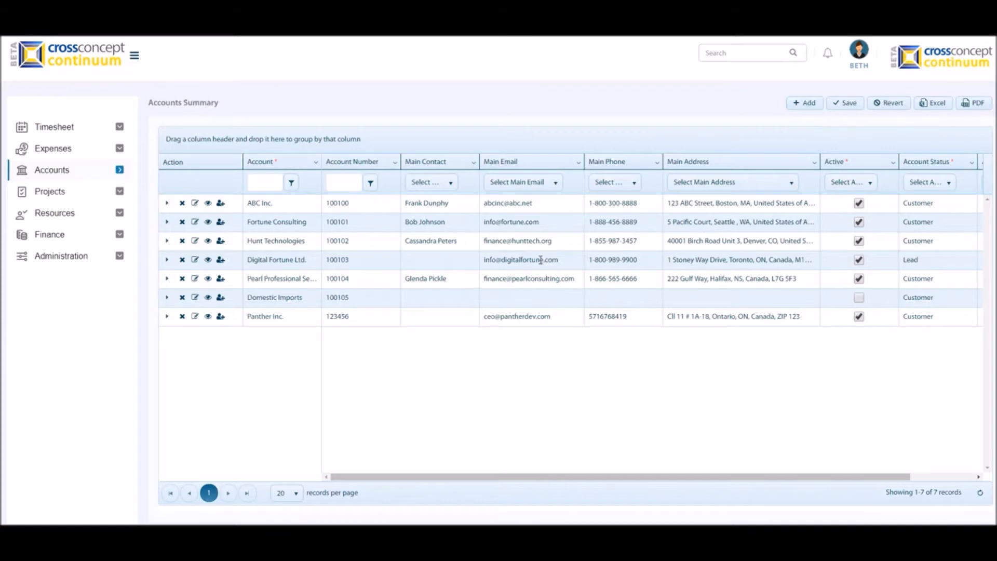
- In the accounts summary, make Panther Inc. inactive and set its account status to Lead
{"action": "left_click", "coordinate": [278, 317]}
{"action": "mouse_move", "coordinate": [917, 173]}
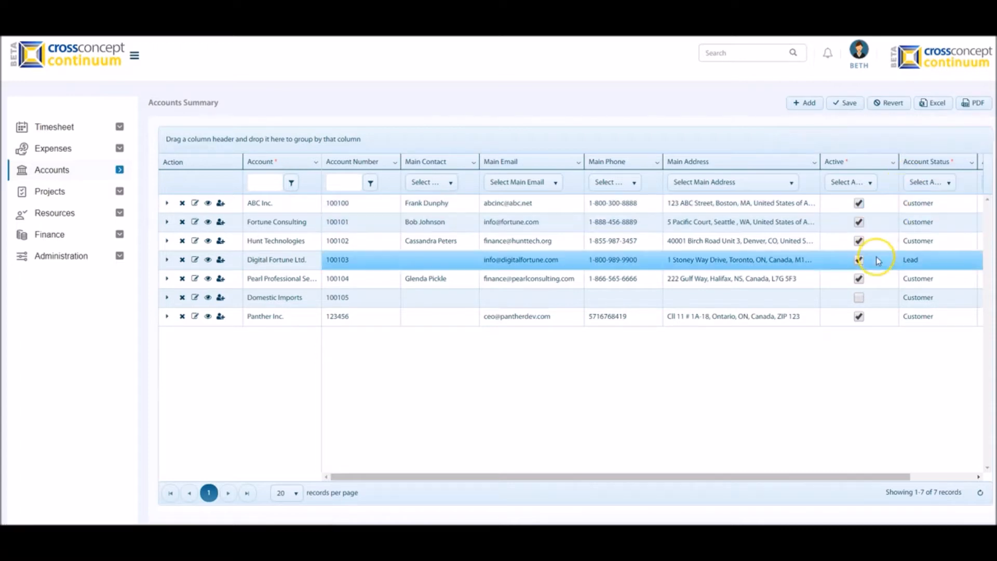
{"action": "left_click", "coordinate": [858, 317]}
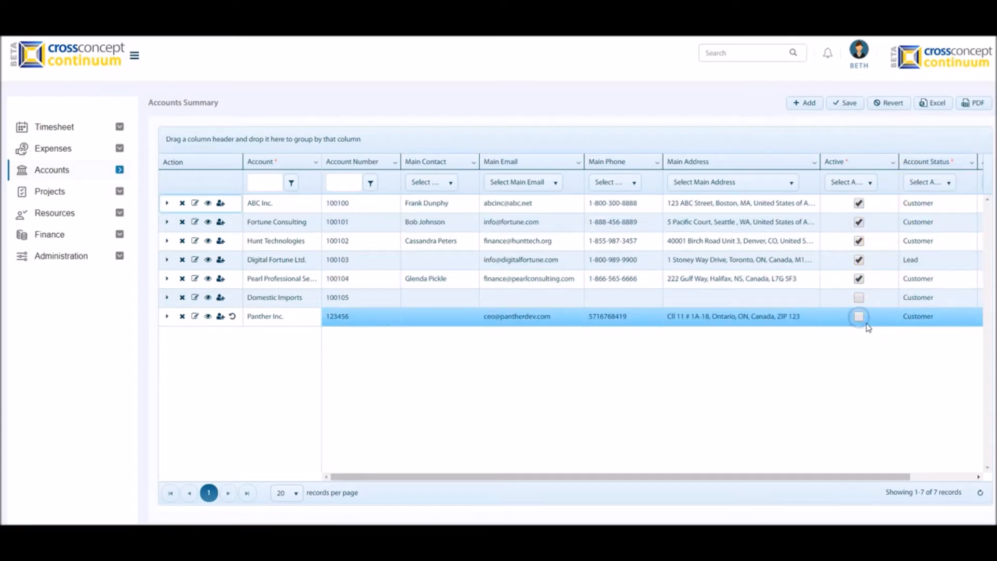
{"action": "left_click", "coordinate": [924, 319]}
{"action": "left_click", "coordinate": [924, 320]}
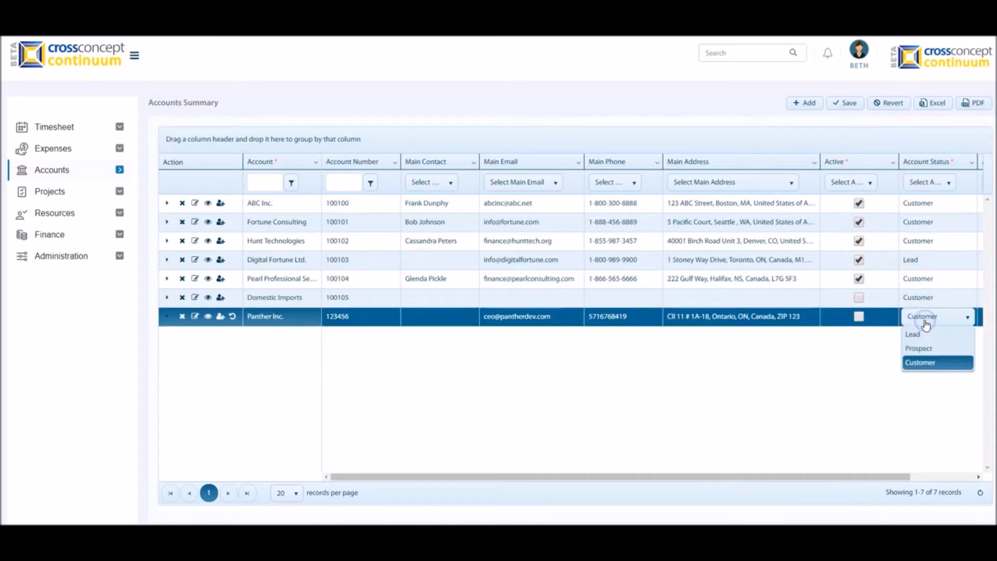
{"action": "left_click", "coordinate": [919, 335]}
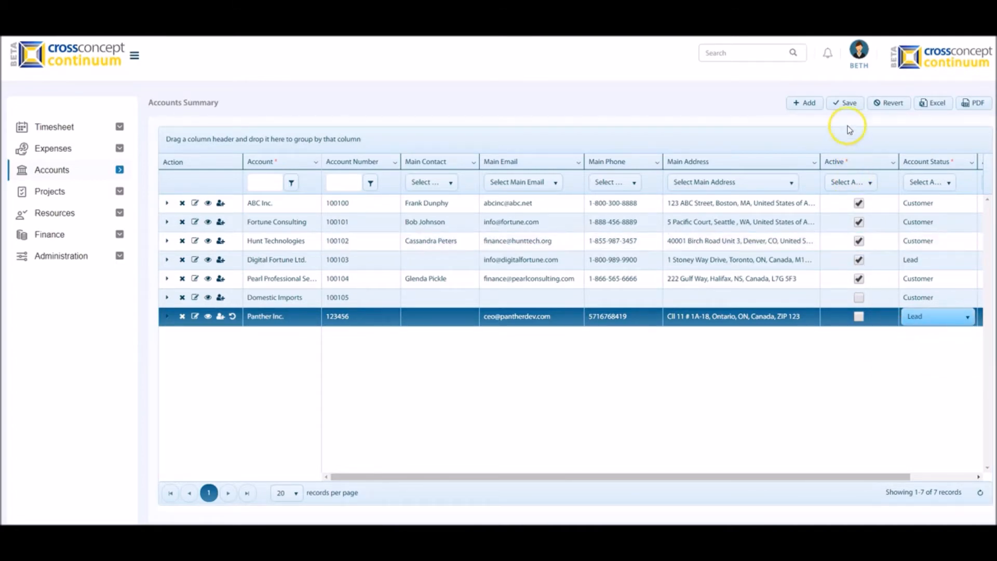
- Save the Panther Inc. changes and display the Description column in the accounts summary
{"action": "left_click", "coordinate": [847, 103]}
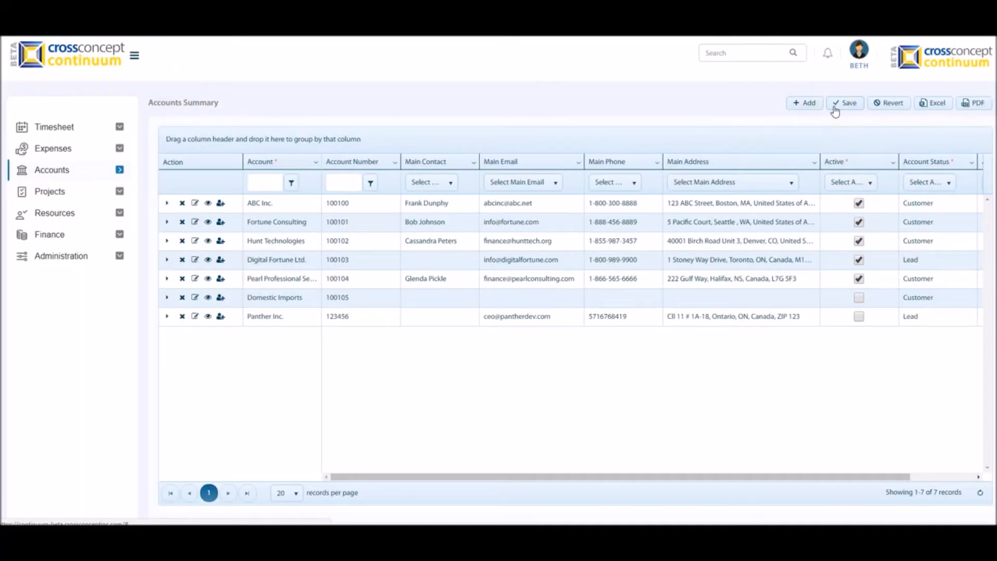
{"action": "left_click", "coordinate": [813, 164]}
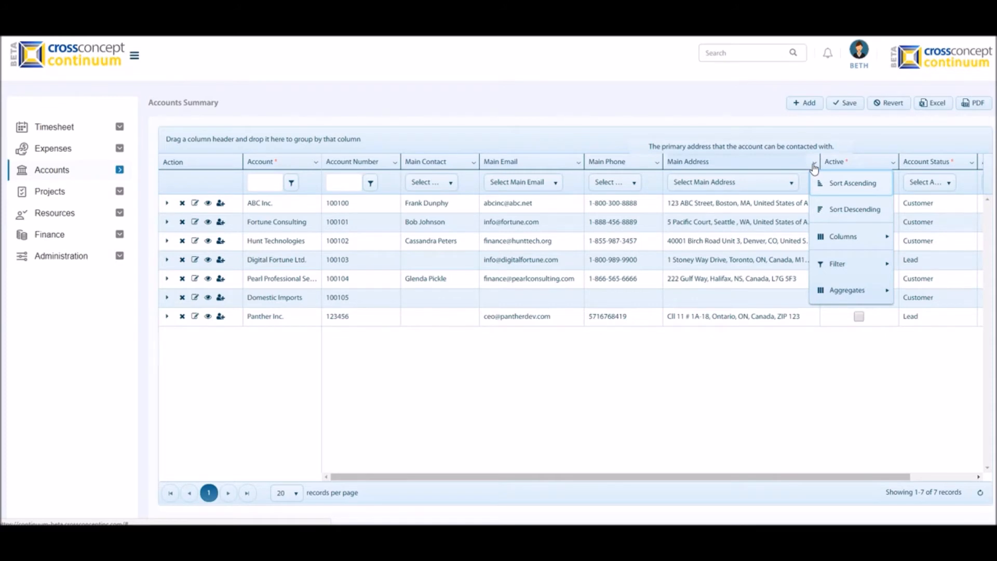
{"action": "left_click", "coordinate": [846, 237]}
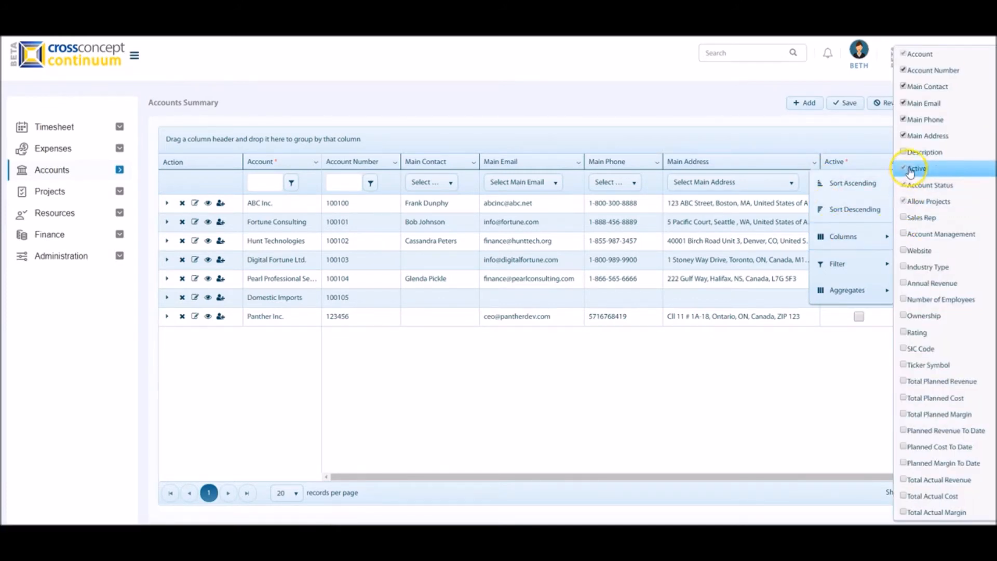
{"action": "left_click", "coordinate": [905, 152]}
{"action": "left_click_drag", "start_coordinate": [812, 476], "coordinate": [862, 482]}
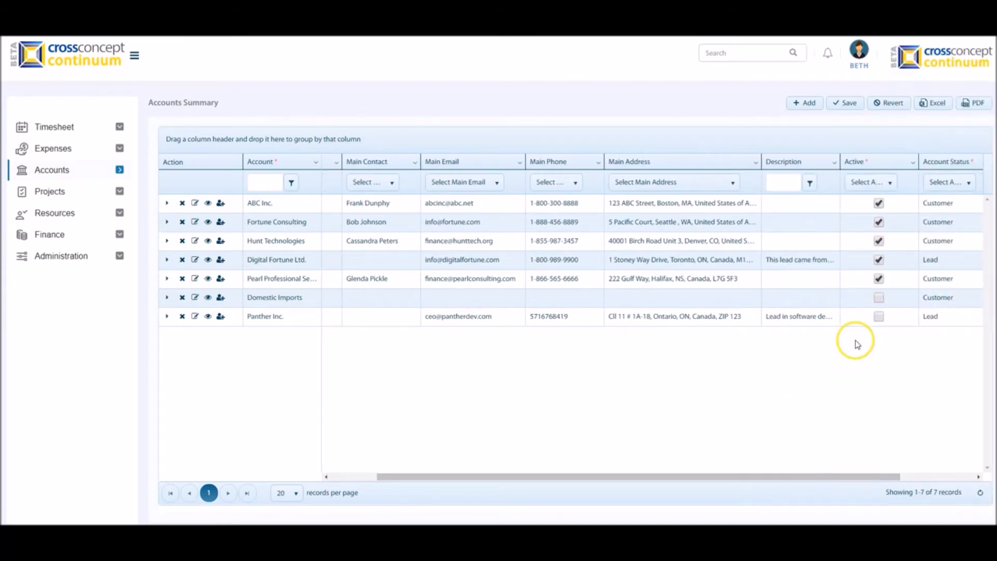
- Examine the filter options of the Description, Account and Main Contact columns in the accounts summary
{"action": "left_click", "coordinate": [834, 166]}
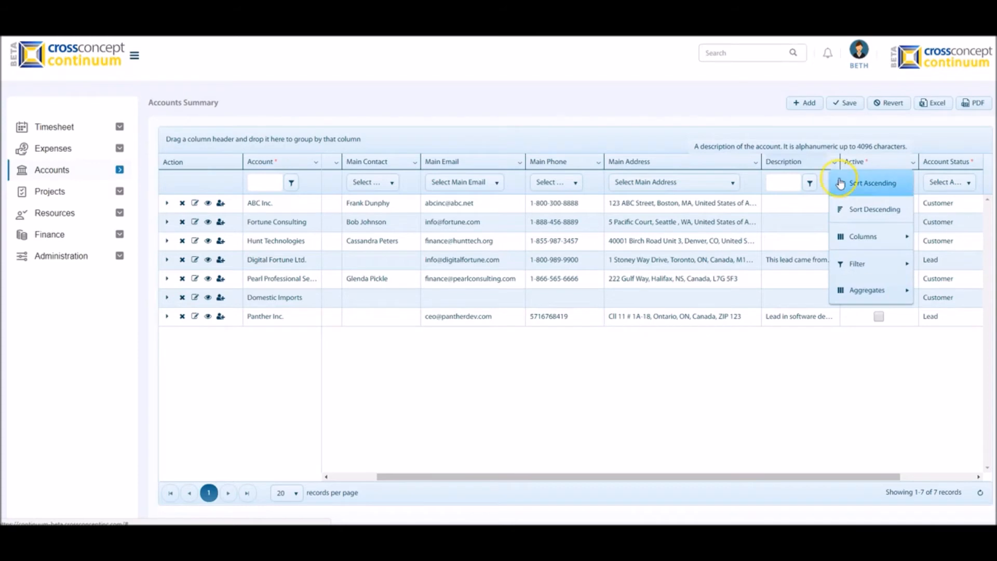
{"action": "mouse_move", "coordinate": [848, 267]}
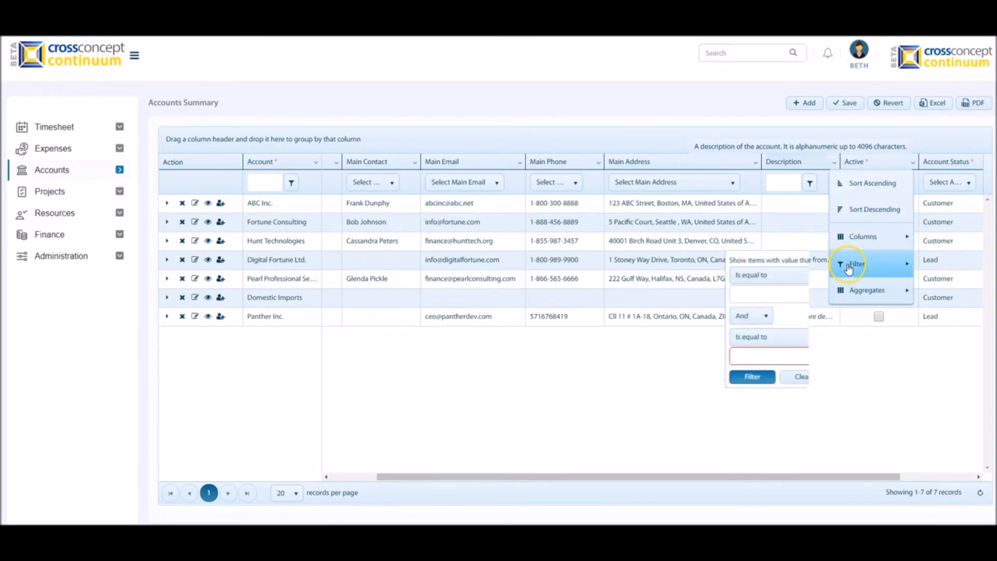
{"action": "left_click", "coordinate": [299, 362]}
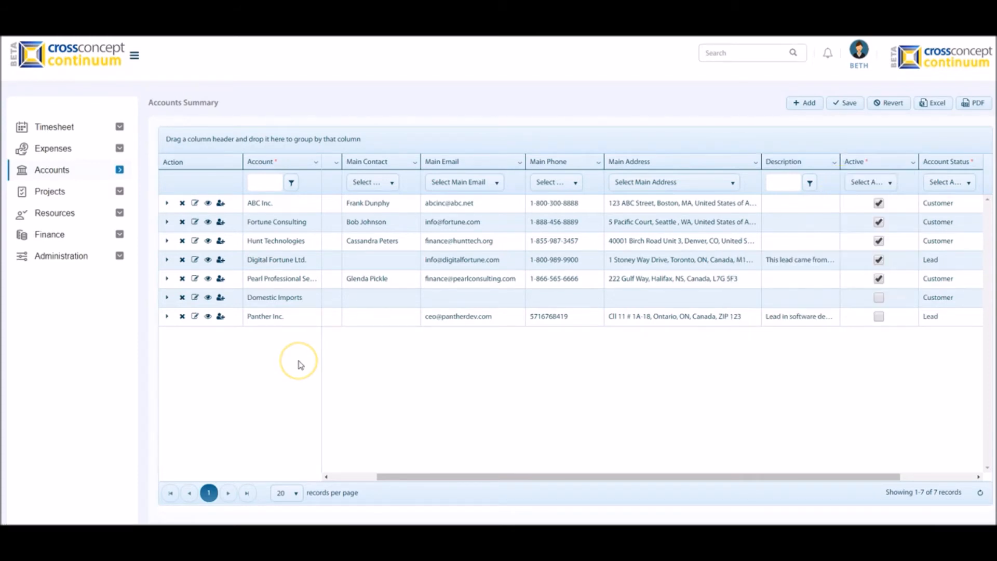
{"action": "left_click", "coordinate": [292, 182]}
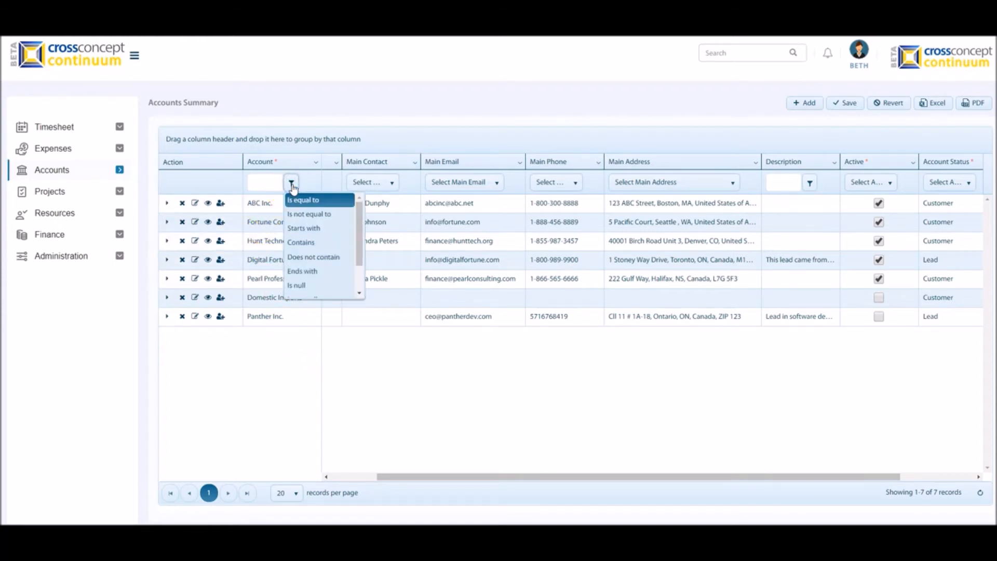
{"action": "left_click", "coordinate": [391, 184]}
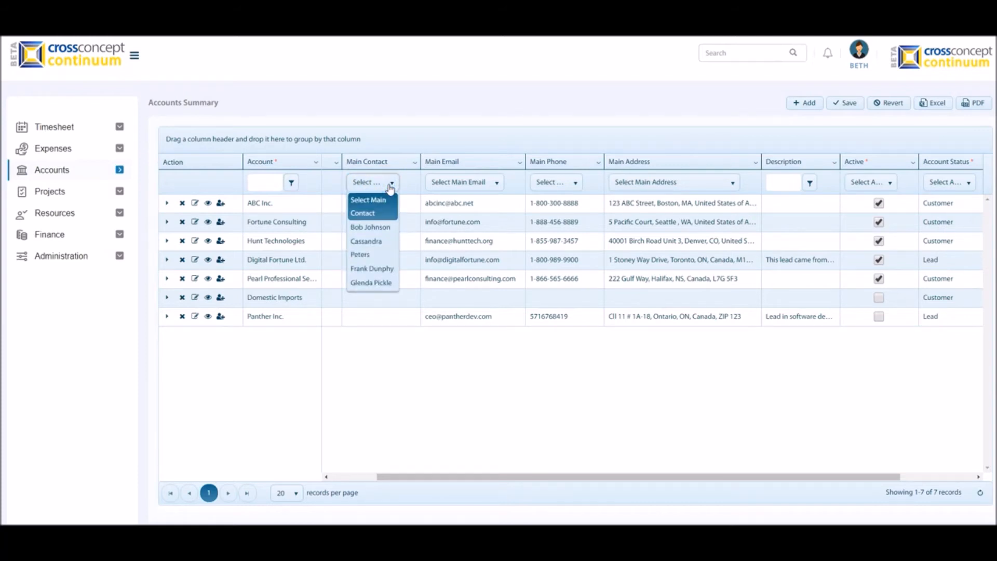
{"action": "left_click", "coordinate": [378, 270]}
{"action": "left_click", "coordinate": [656, 379]}
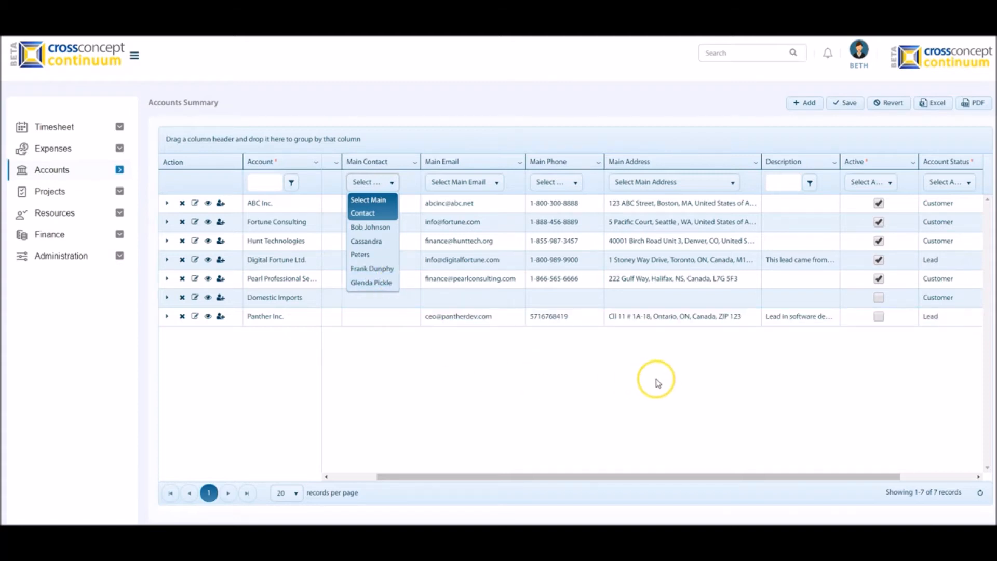
- Group the accounts by Account Status and remove the grouping again after viewing it
{"action": "left_click", "coordinate": [935, 164]}
{"action": "left_click_drag", "start_coordinate": [935, 165], "coordinate": [372, 140]}
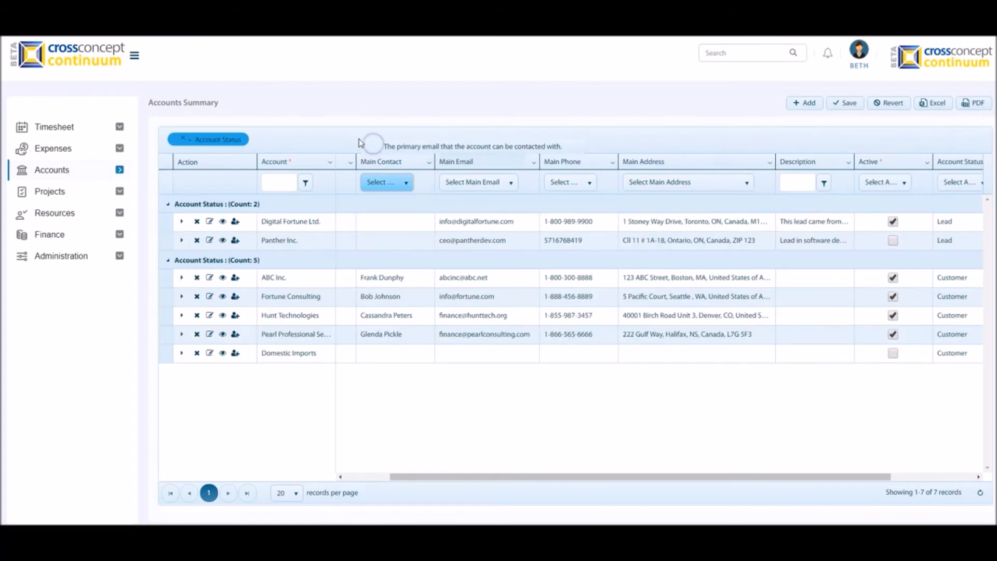
{"action": "left_click", "coordinate": [929, 106]}
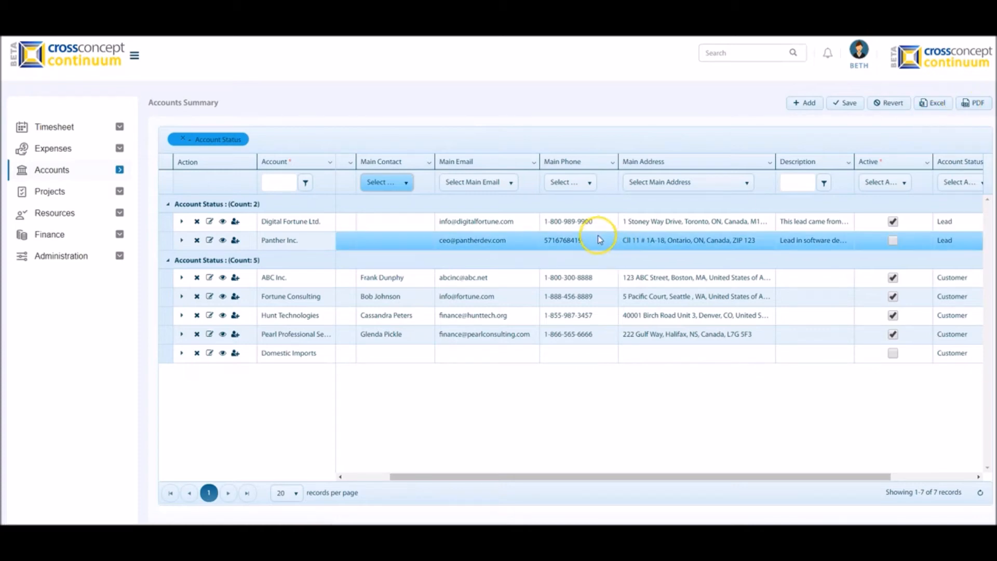
{"action": "left_click", "coordinate": [183, 140]}
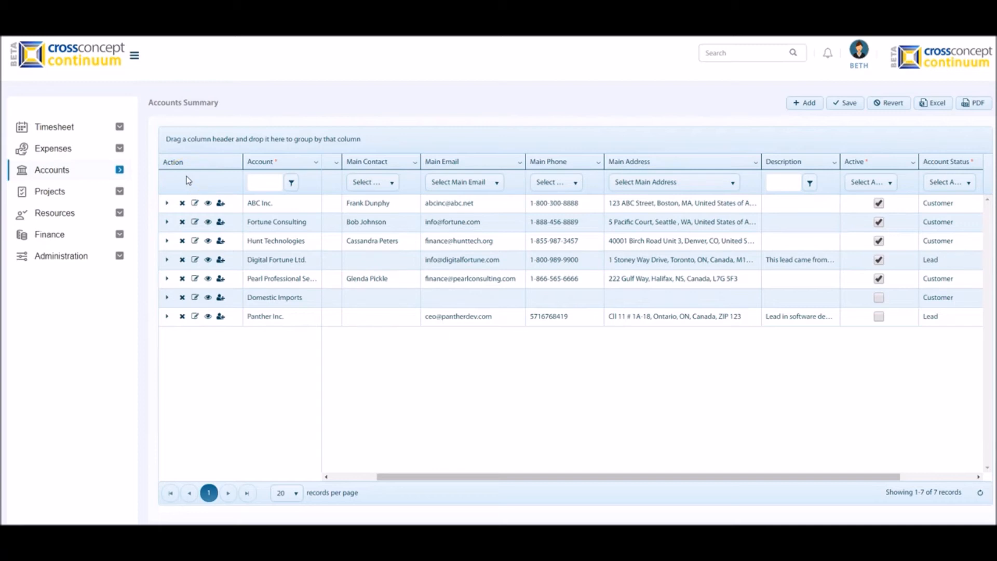
- Open the detail window of the ABC Inc. account from its row in the accounts summary
{"action": "left_click", "coordinate": [167, 203]}
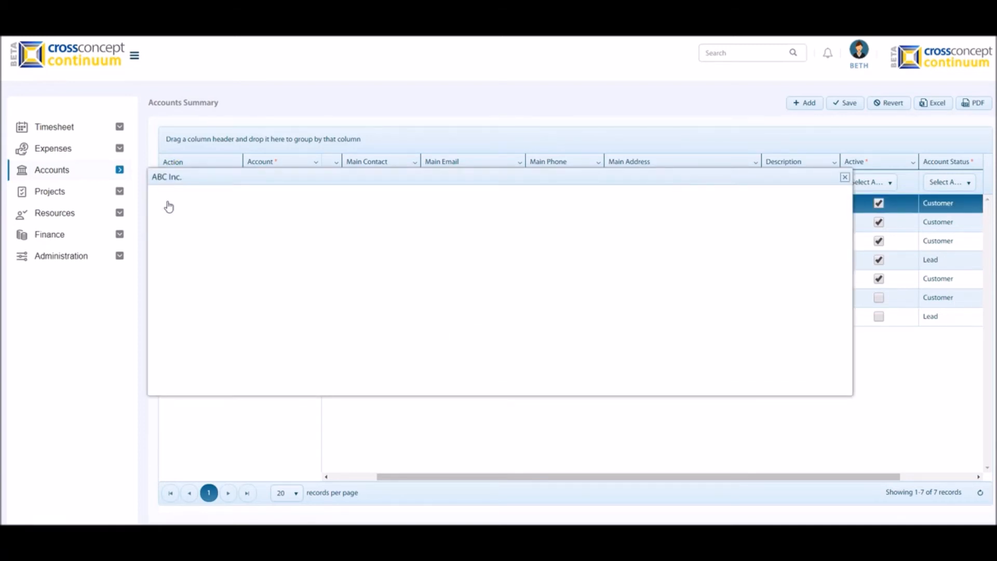